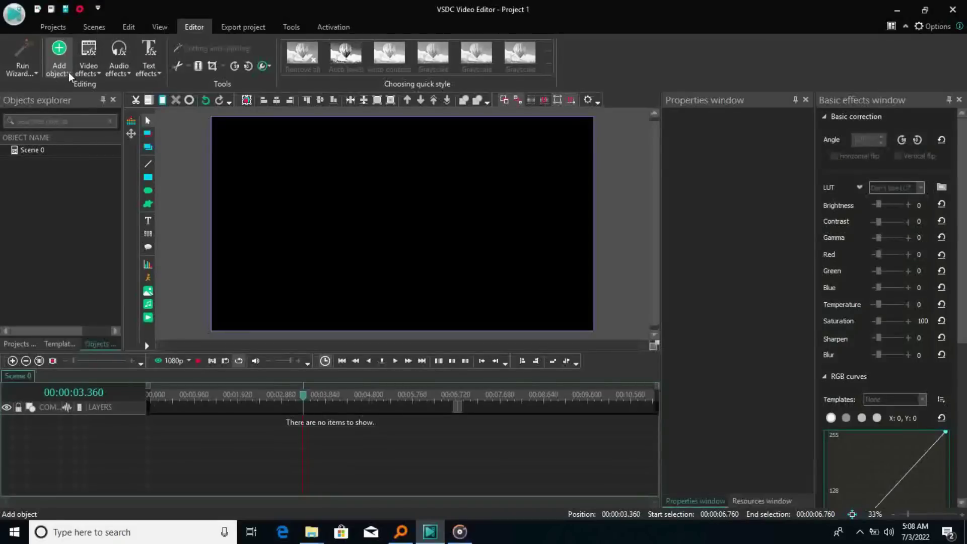
Step: Add the audio file AUD-20220502-WA0025 to the scene and move its clip and the timeline cursor to the start
left_click(69, 72)
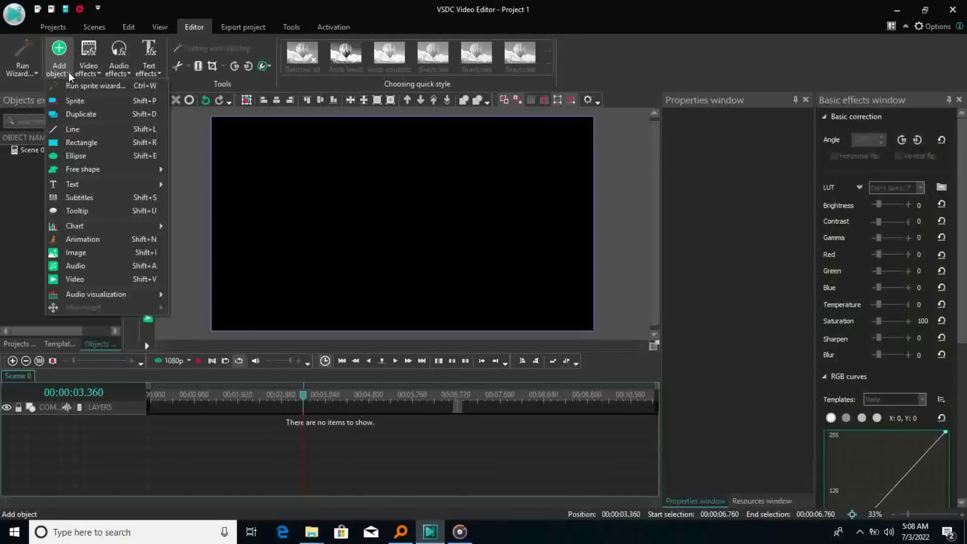
left_click(93, 265)
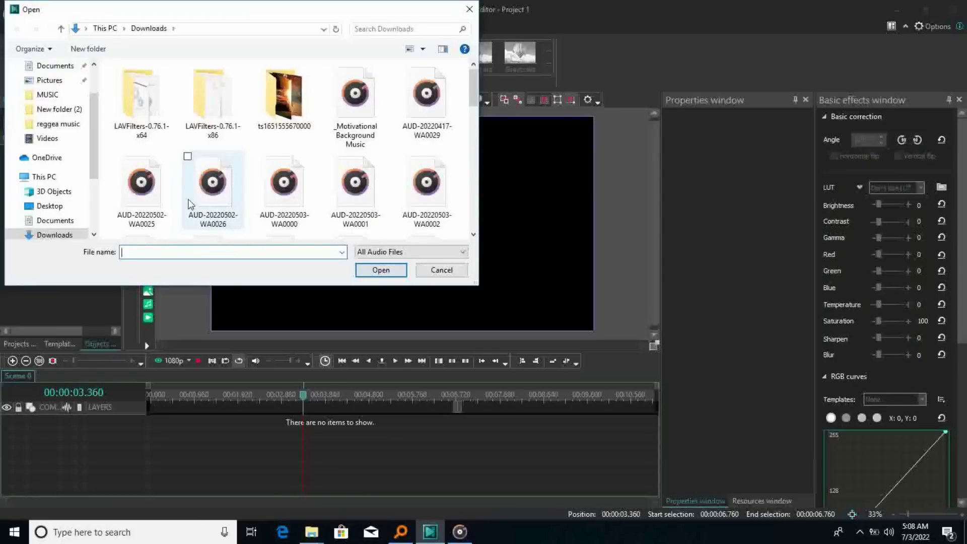
left_click(144, 193)
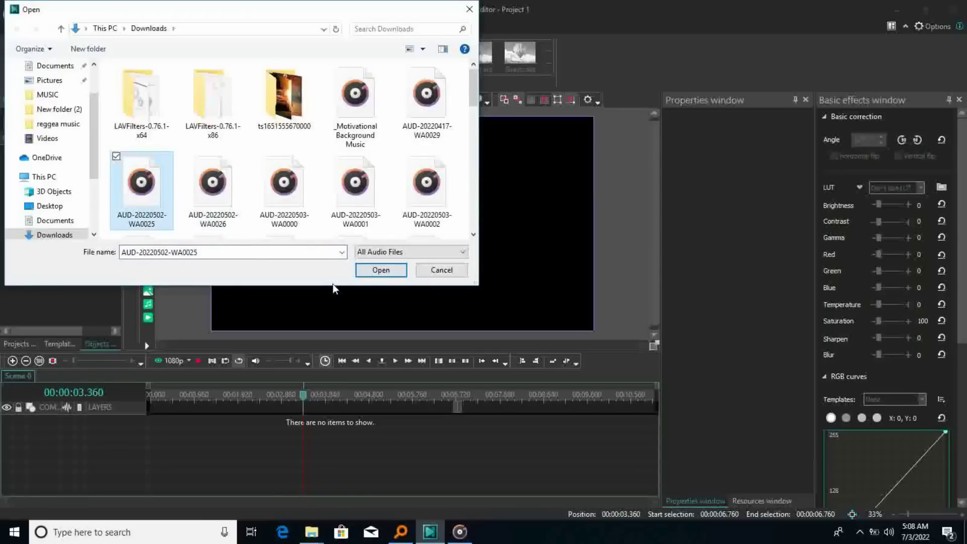
left_click(375, 272)
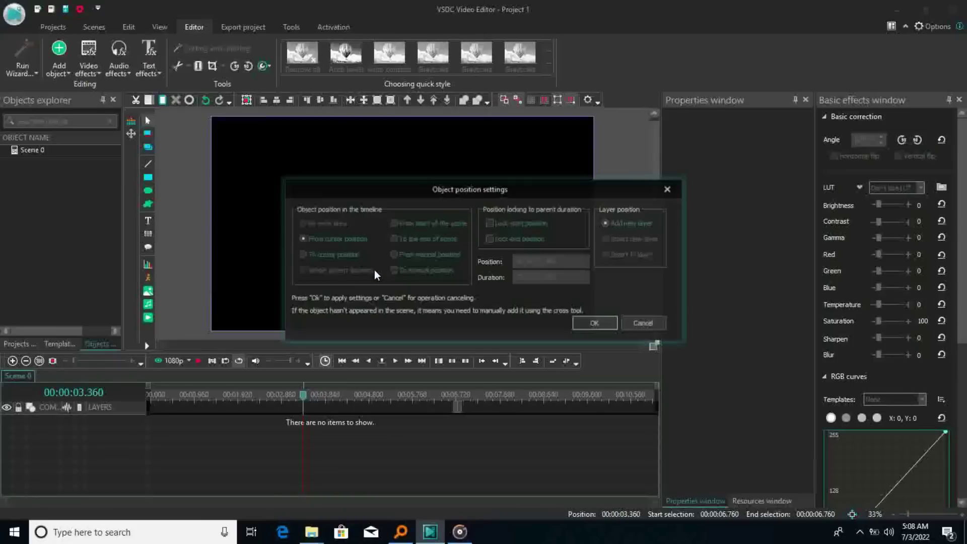
left_click(576, 325)
left_click_drag(214, 426, 185, 427)
left_click_drag(158, 395, 140, 397)
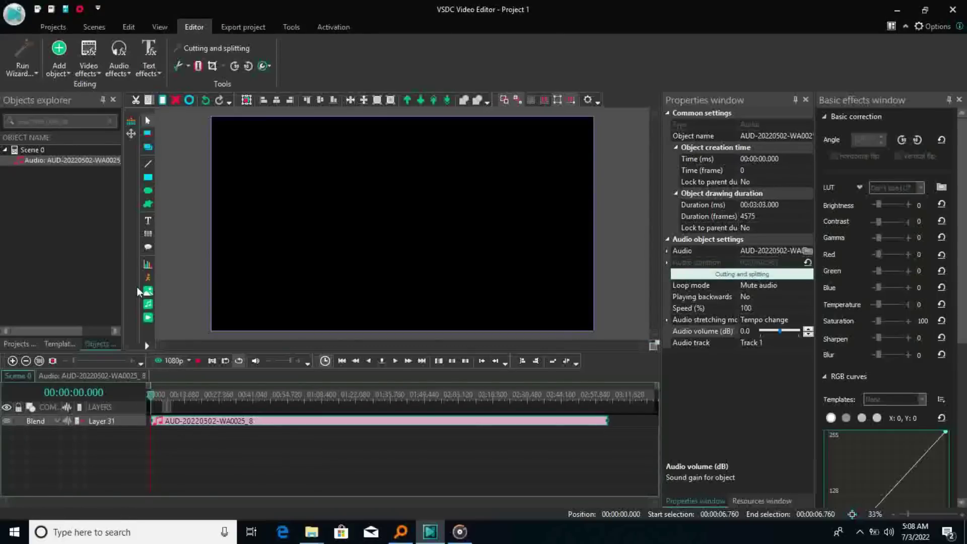
Step: Add a Spectrum audio visualization of AUD-20220502-WA0025, drawn about 1637 by 830 in the scene, and preview its playback
left_click(67, 73)
mouse_move(99, 185)
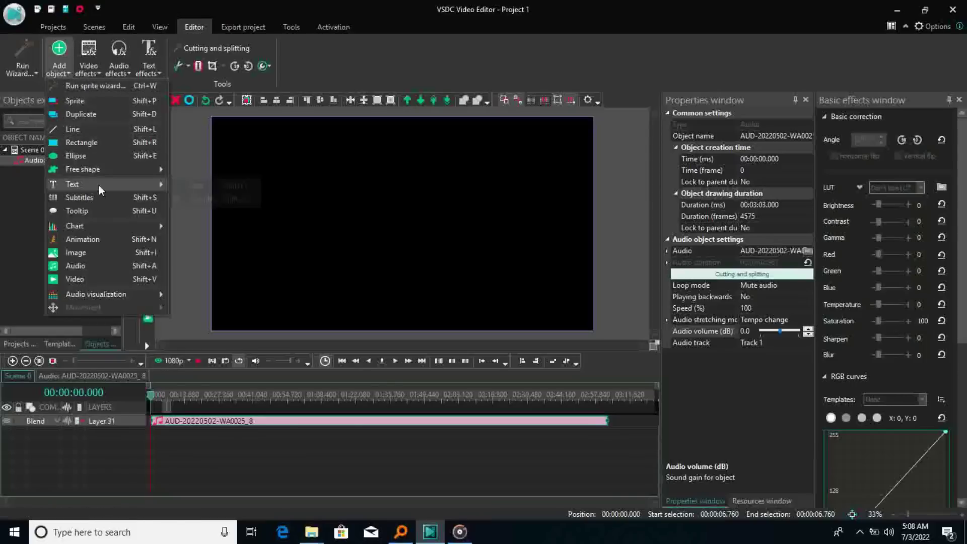
mouse_move(105, 295)
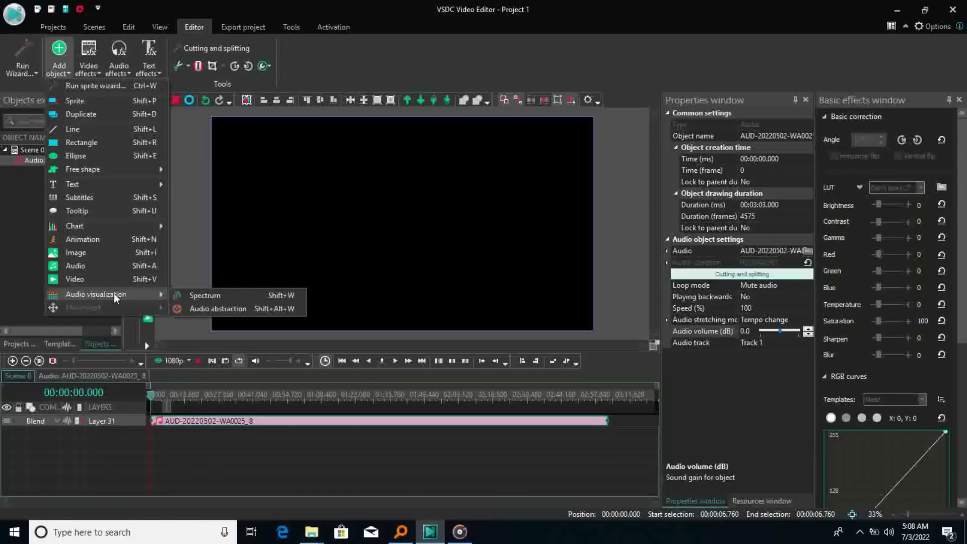
left_click(195, 295)
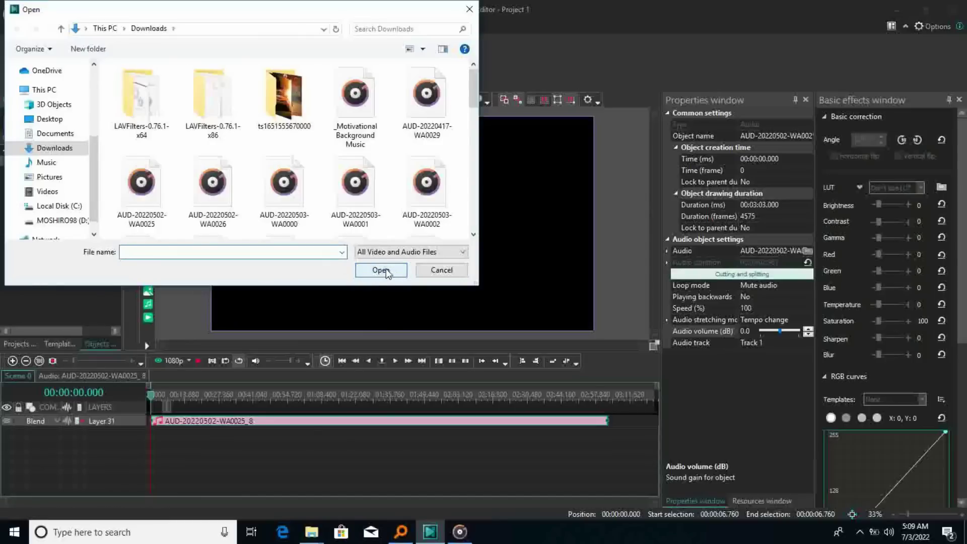
left_click(128, 193)
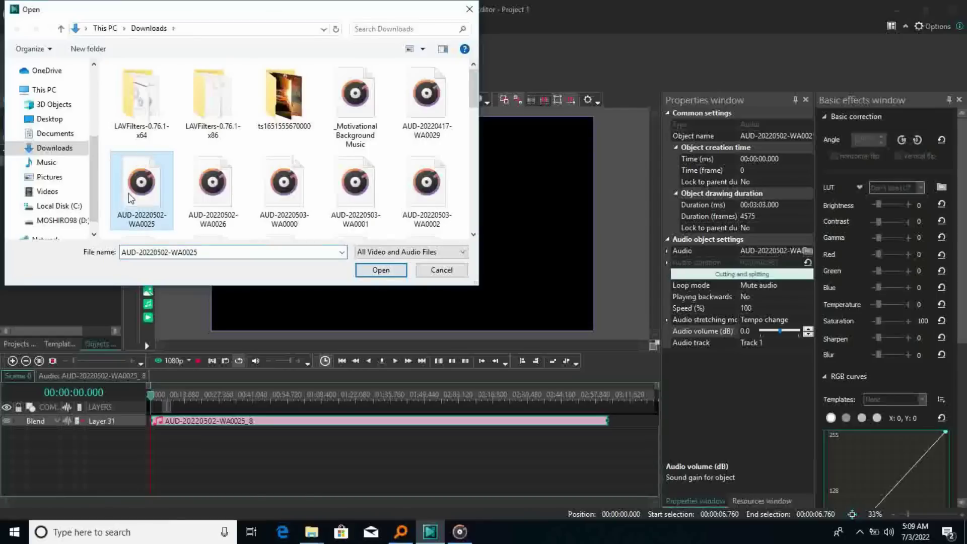
left_click(377, 272)
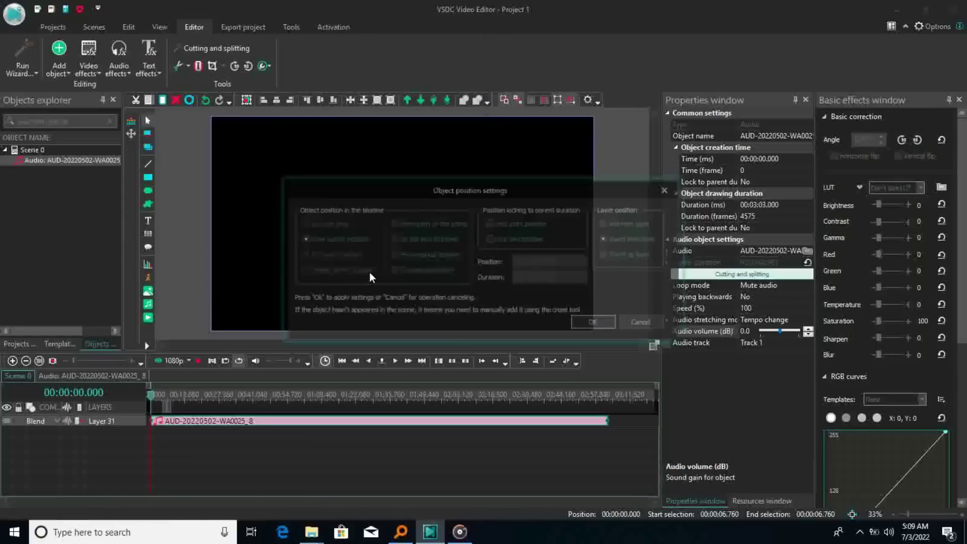
left_click(596, 323)
left_click_drag(241, 156, 569, 323)
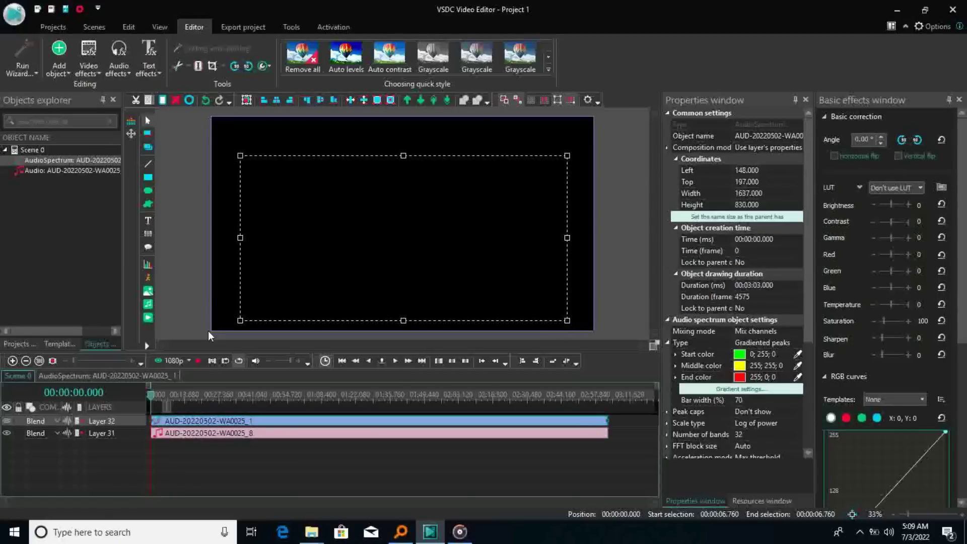
left_click(198, 361)
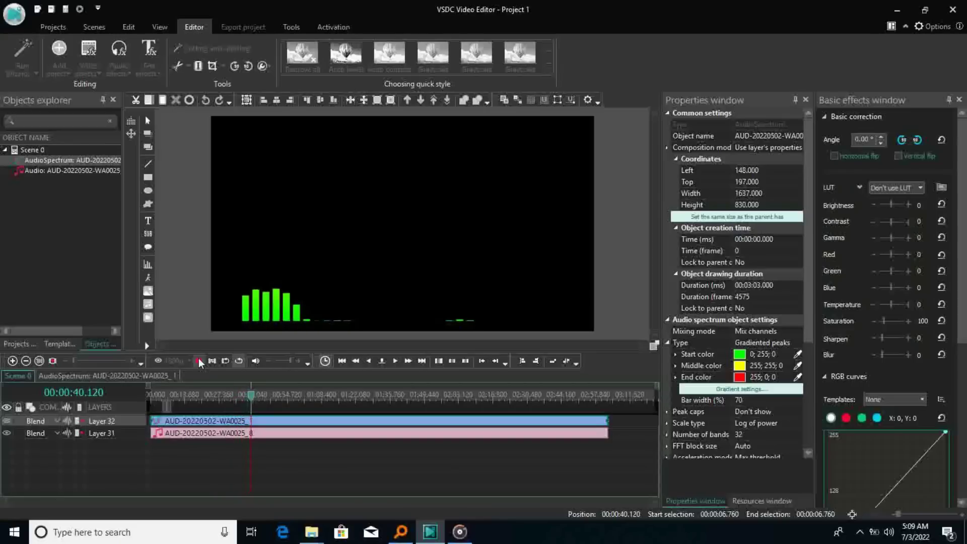
key("space")
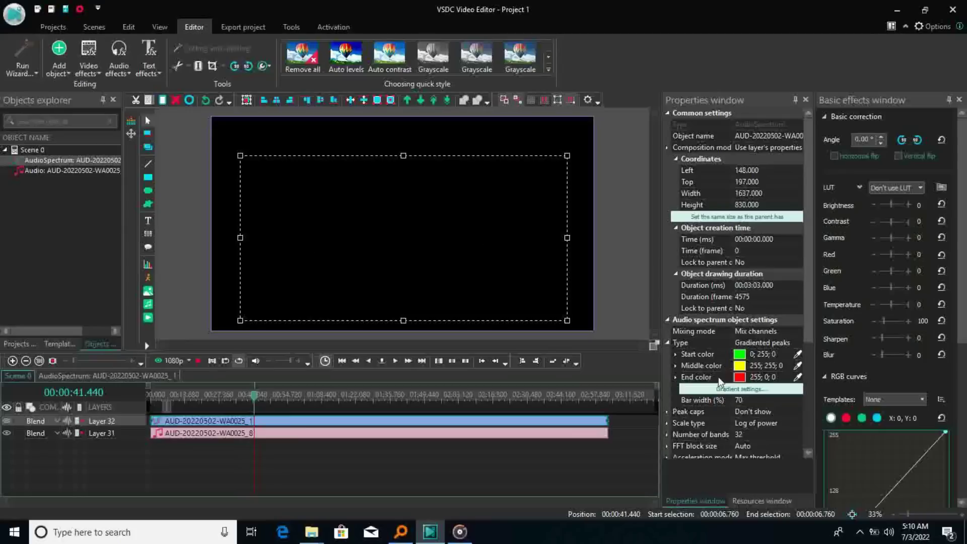
Step: Set the audio spectrum's background color to red (255; 0; 0) and preview the scene
scroll(807, 306, "down", 3)
scroll(804, 386, "down", 2)
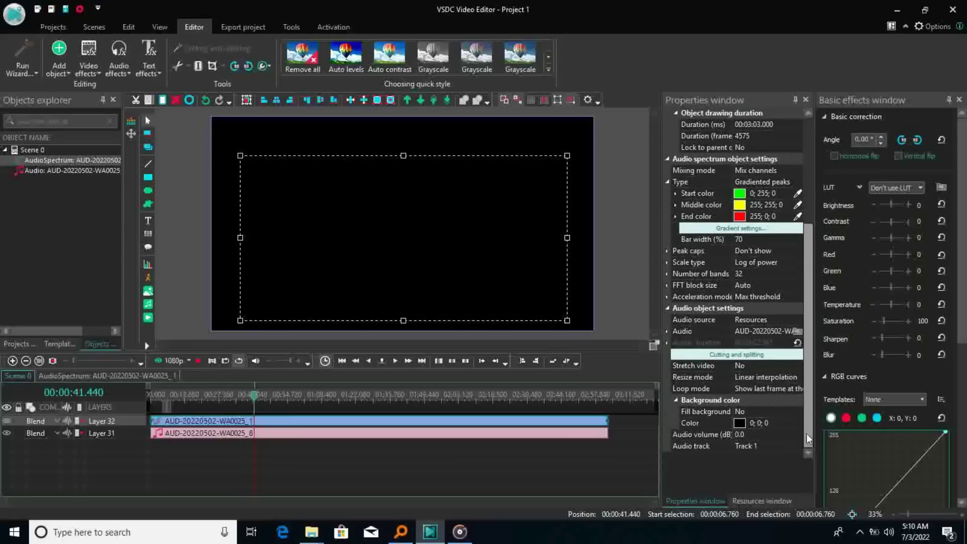
left_click(739, 423)
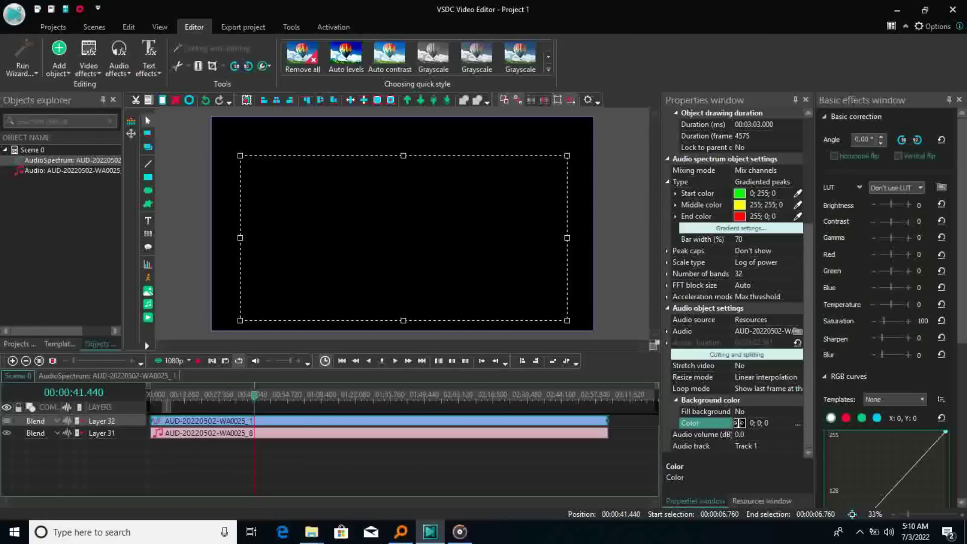
left_click(797, 423)
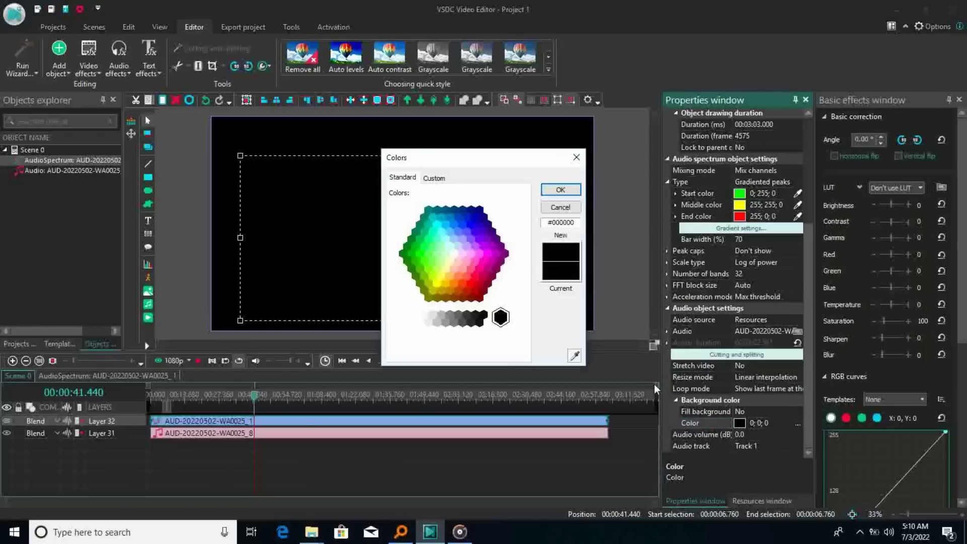
left_click(472, 284)
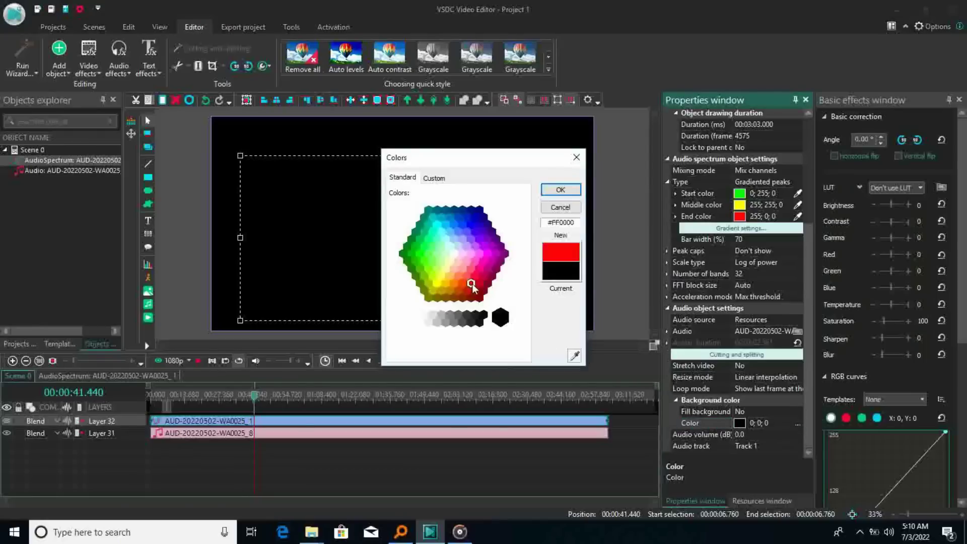
left_click(561, 189)
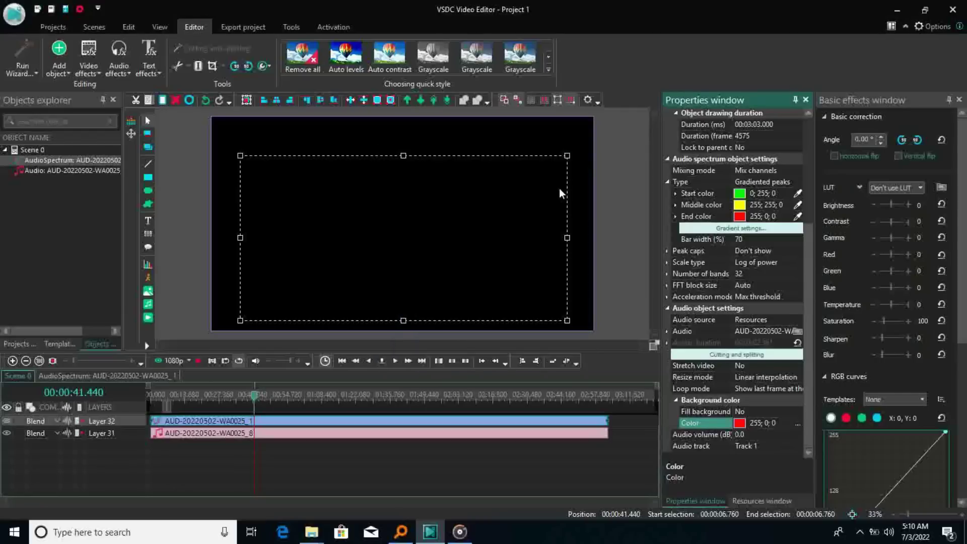
left_click(200, 359)
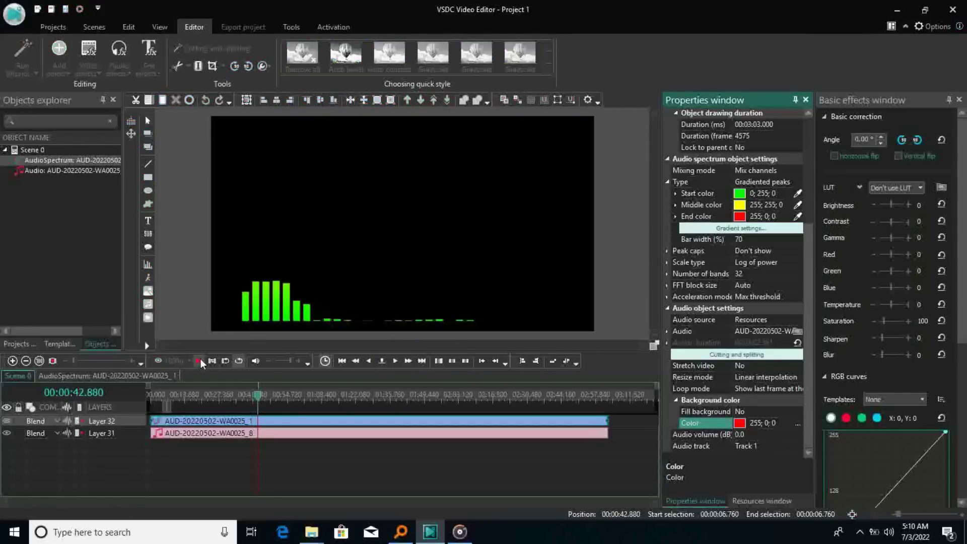
left_click(200, 359)
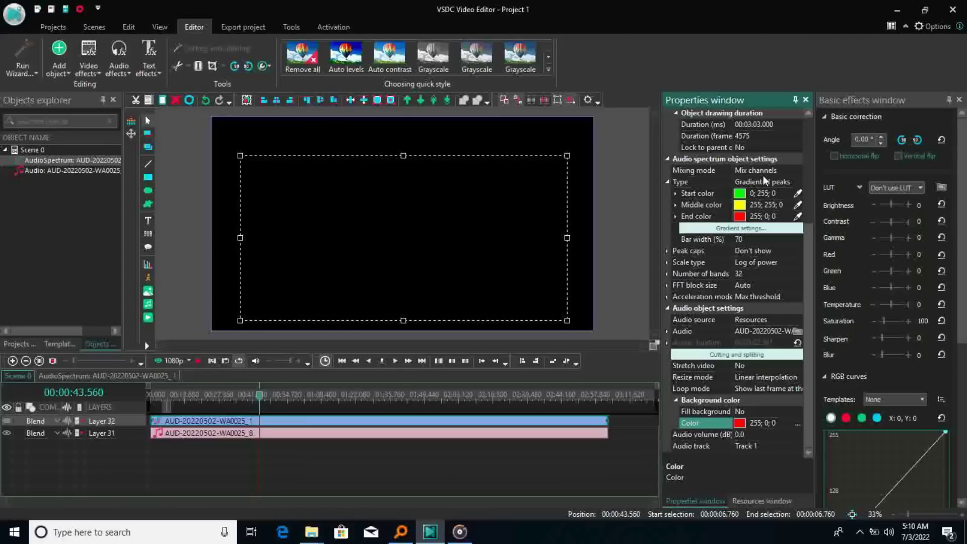
Step: Set the start color of the spectrum's gradiented peaks to 0; 25; 0 and preview the scene
left_click(741, 194)
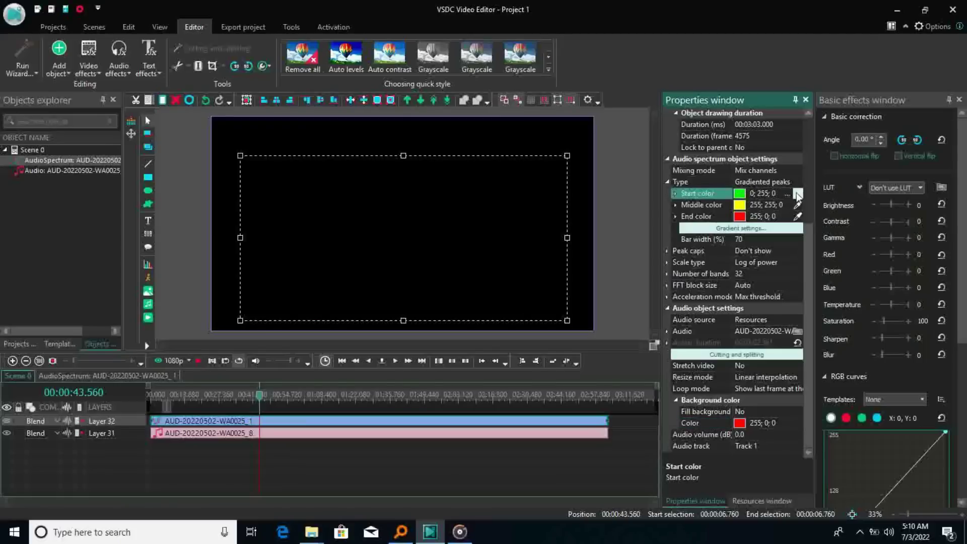
left_click(770, 193)
key("Return")
left_click(197, 360)
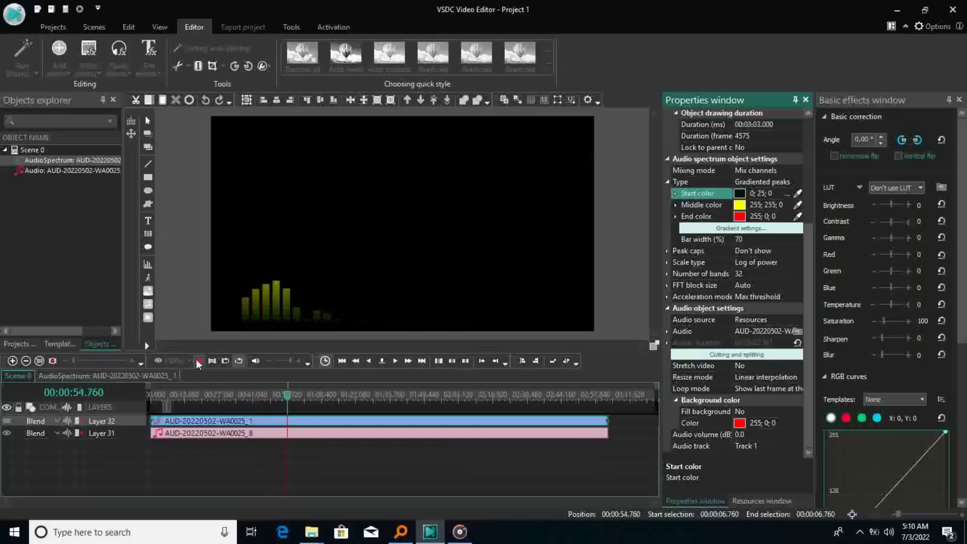
left_click(196, 360)
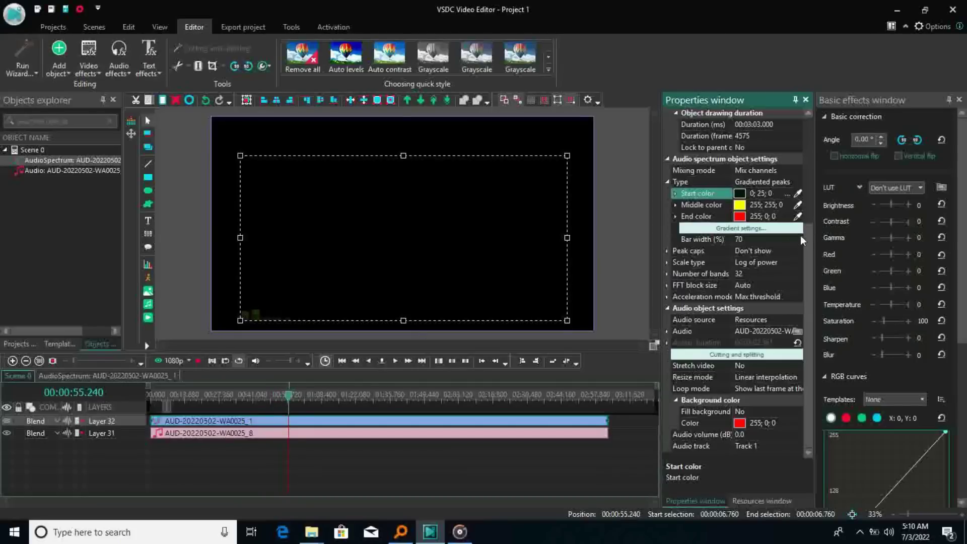
Step: Set the audio spectrum's number of bands to 12 and play the scene
left_click(739, 274)
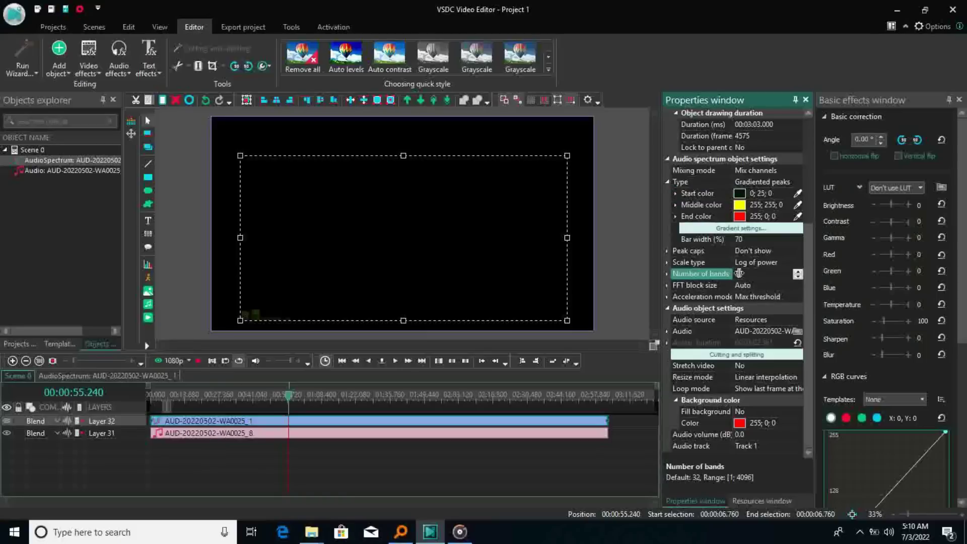
type("1")
type("6")
key("BackSpace")
key("BackSpace")
key("BackSpace")
type("1")
left_click(198, 360)
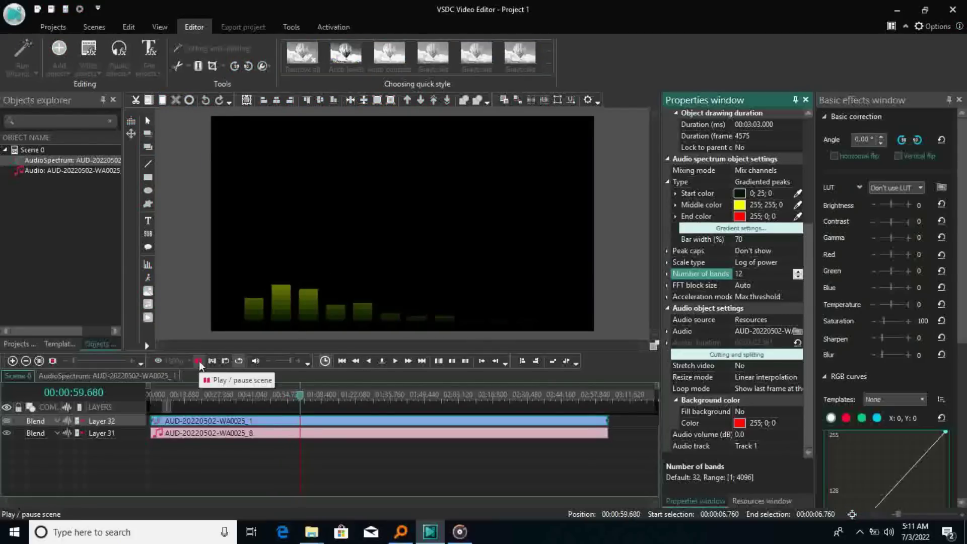
Step: Stretch the audio spectrum's frame upward to a height of about 951 and preview the scene
left_click(199, 361)
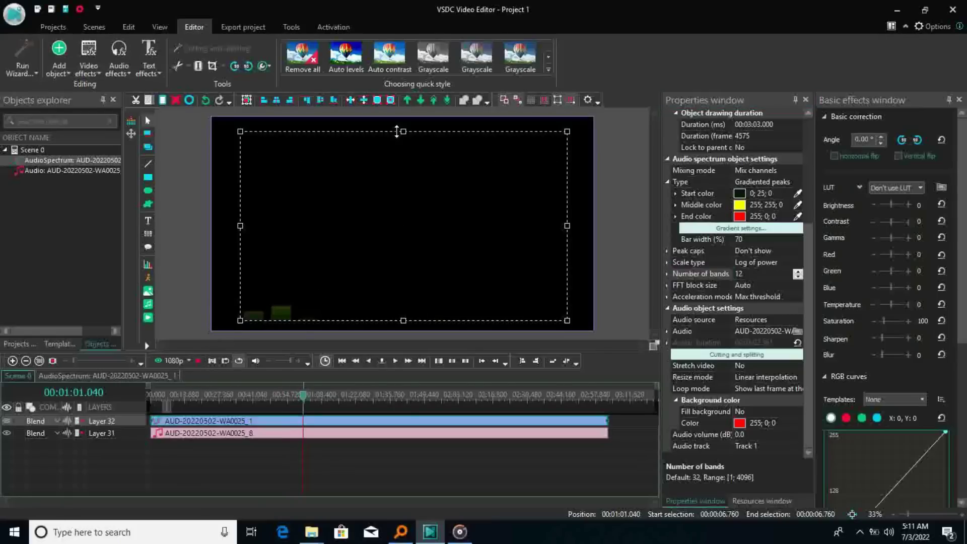
key("space")
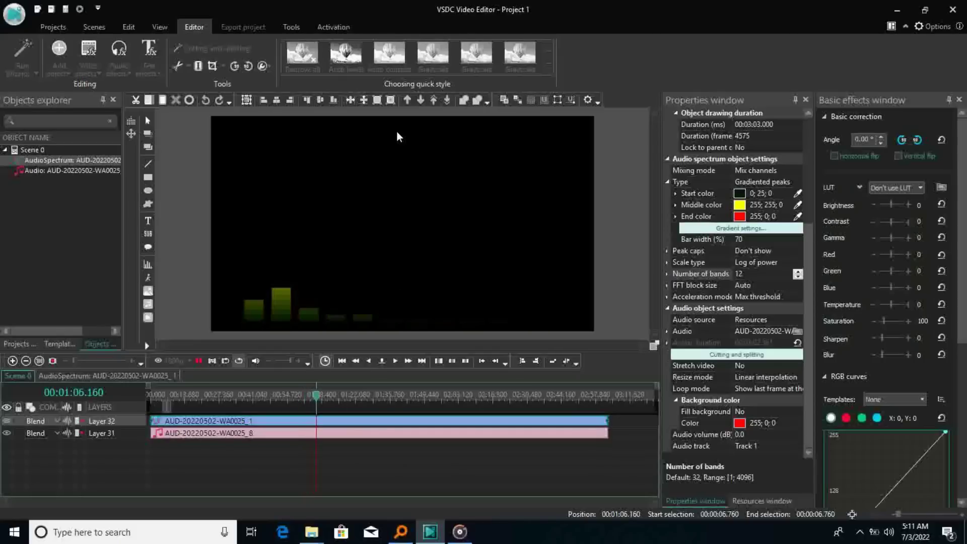
key("space")
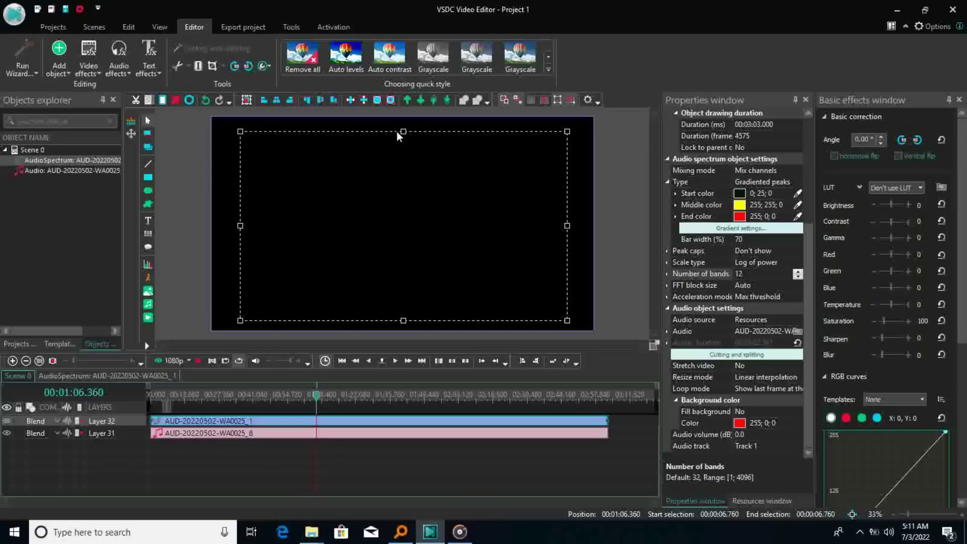
key("space")
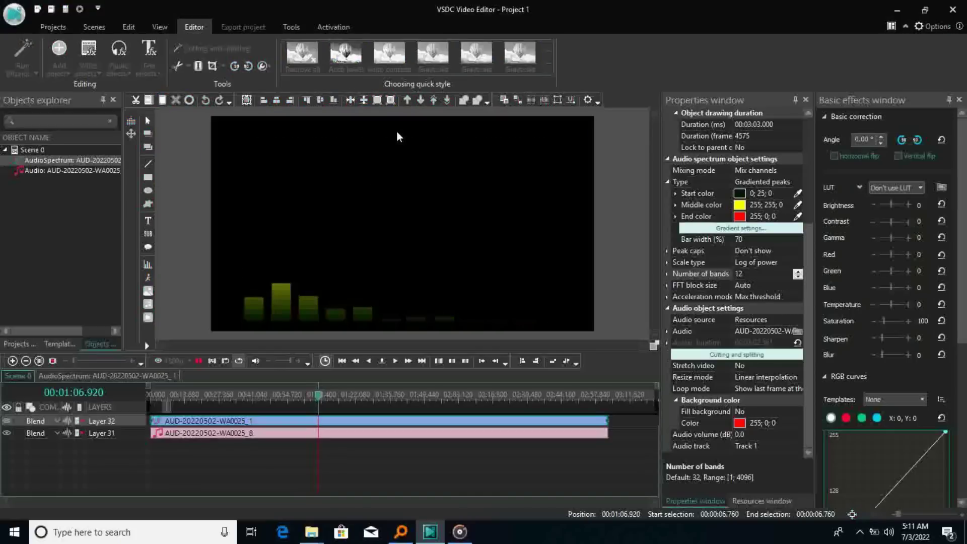
key("space")
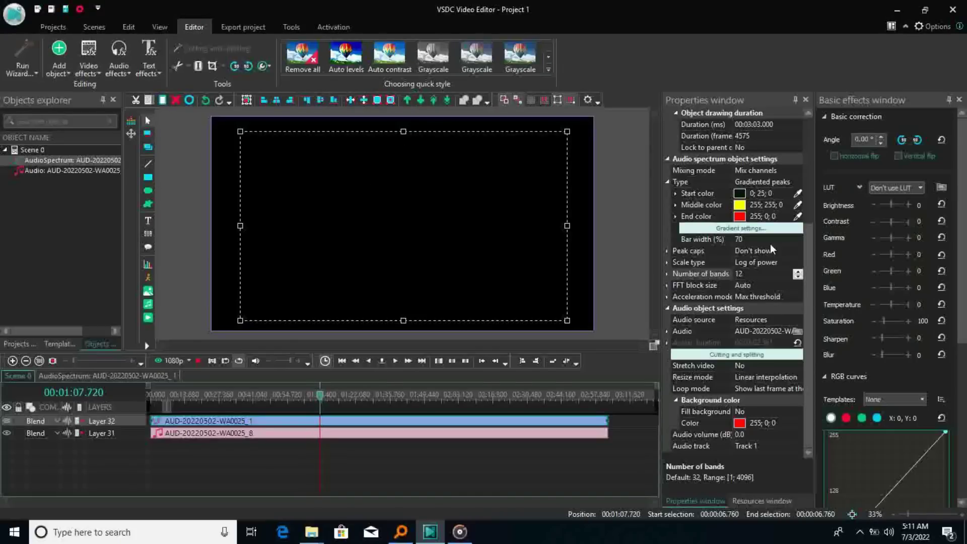
Step: Reduce the audio spectrum's number of bands to 9 and preview the result
left_click(798, 276)
left_click(798, 275)
left_click(798, 276)
key("space")
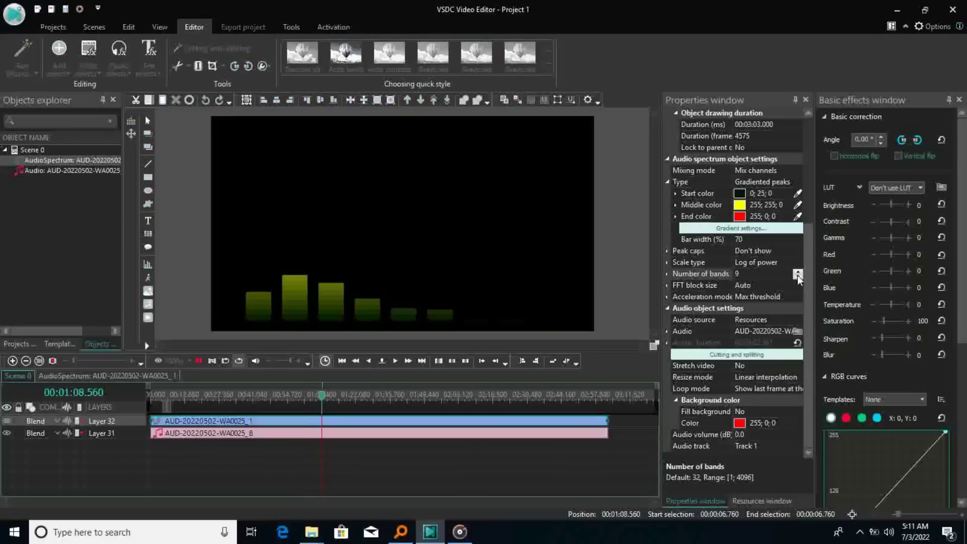
key("space")
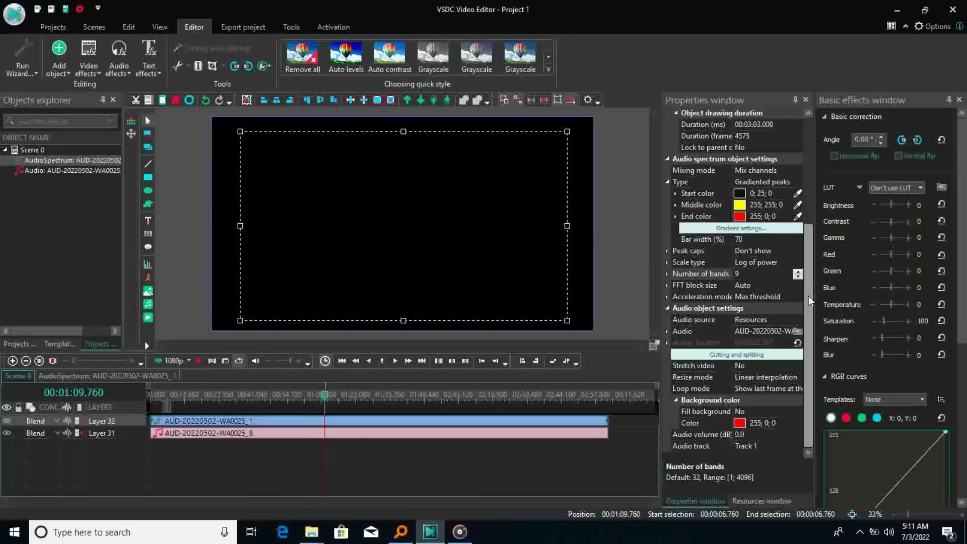
Step: Set the middle color of the spectrum's gradiented peaks to 5; 255; 0 and preview the scene
left_click_drag(808, 290, 806, 255)
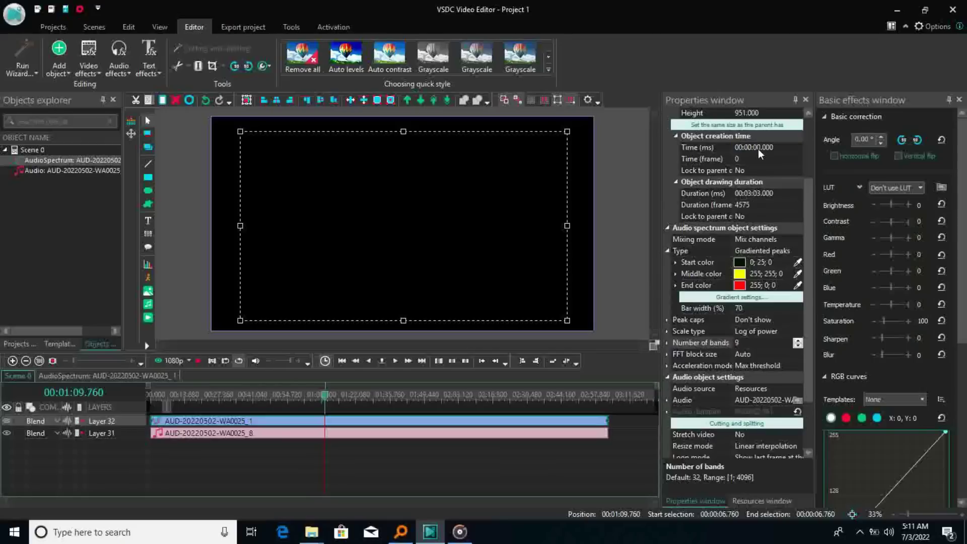
left_click_drag(809, 211, 809, 232)
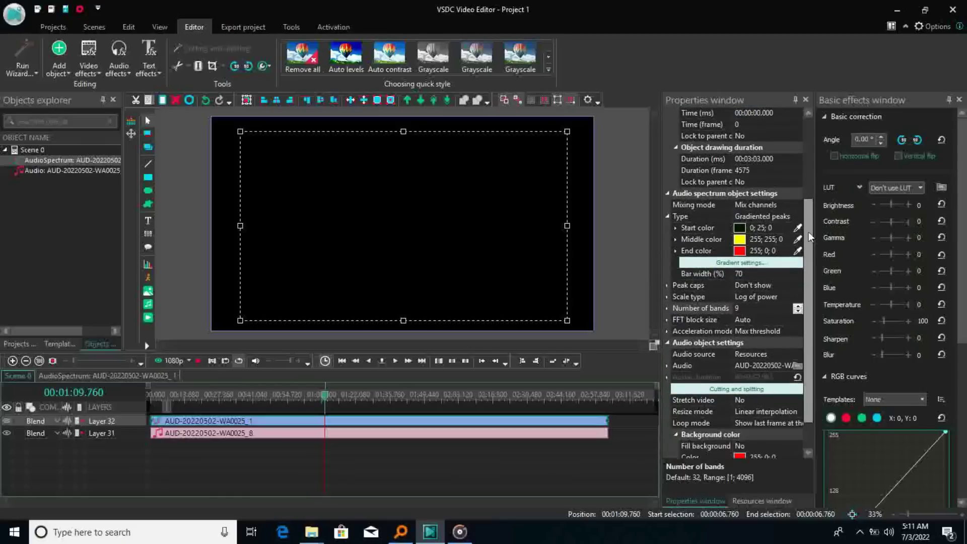
left_click(742, 241)
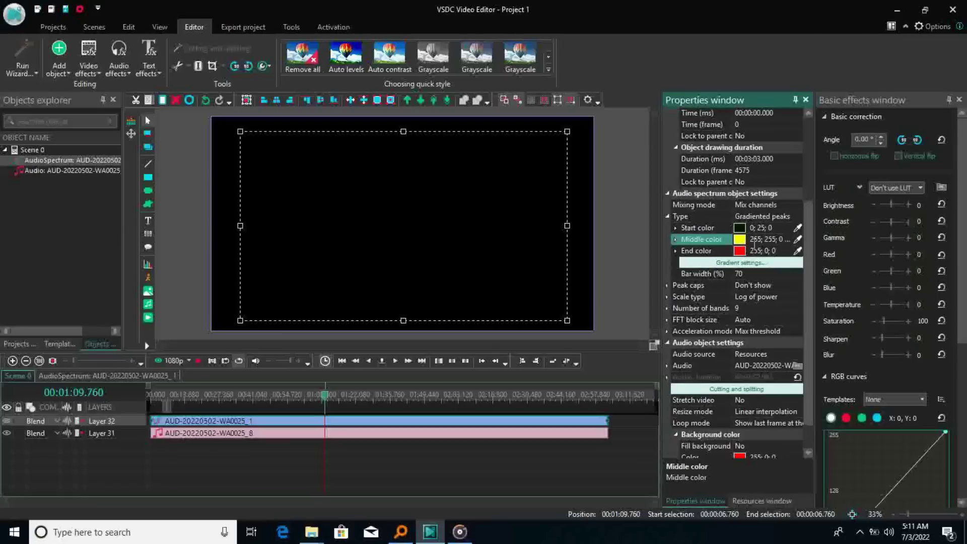
double_click(758, 241)
type("0")
left_click(199, 360)
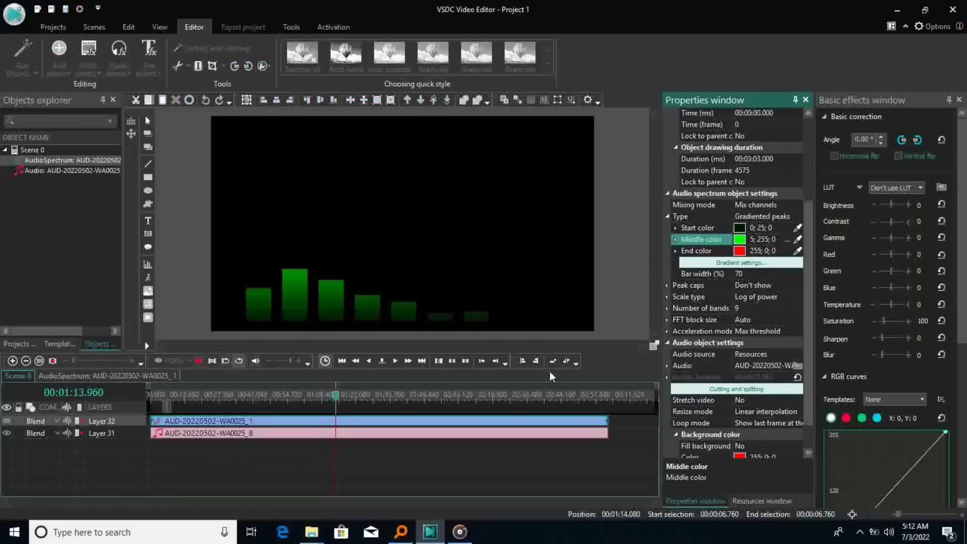
left_click(201, 359)
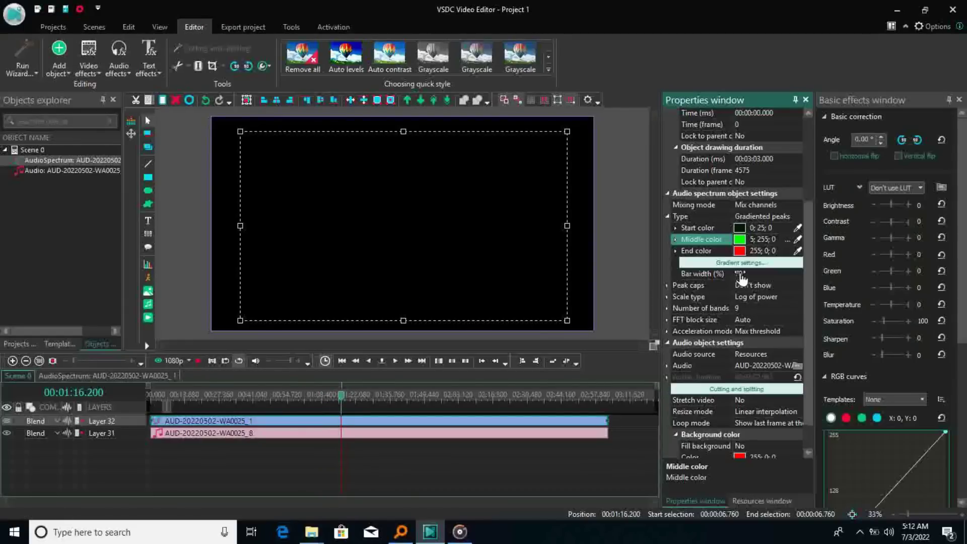
Step: Reduce the audio spectrum's bar width to 1.8 percent and preview the scene
left_click(758, 274)
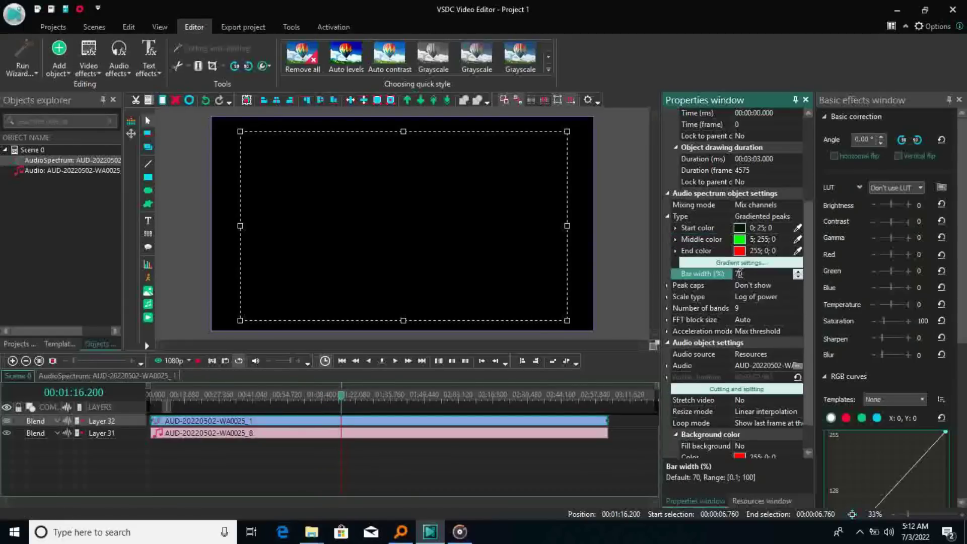
left_click(797, 273)
left_click(798, 272)
left_click(798, 272)
left_click(798, 272)
left_click(740, 274)
key("BackSpace")
type("1")
key("BackSpace")
key("BackSpace")
key("Delete")
key("Delete")
left_click(798, 275)
left_click(798, 271)
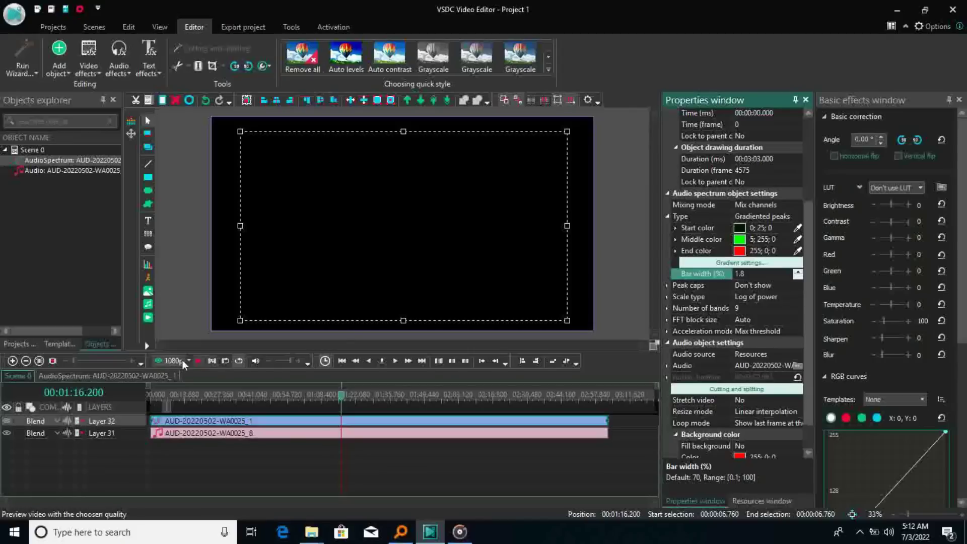
left_click(198, 361)
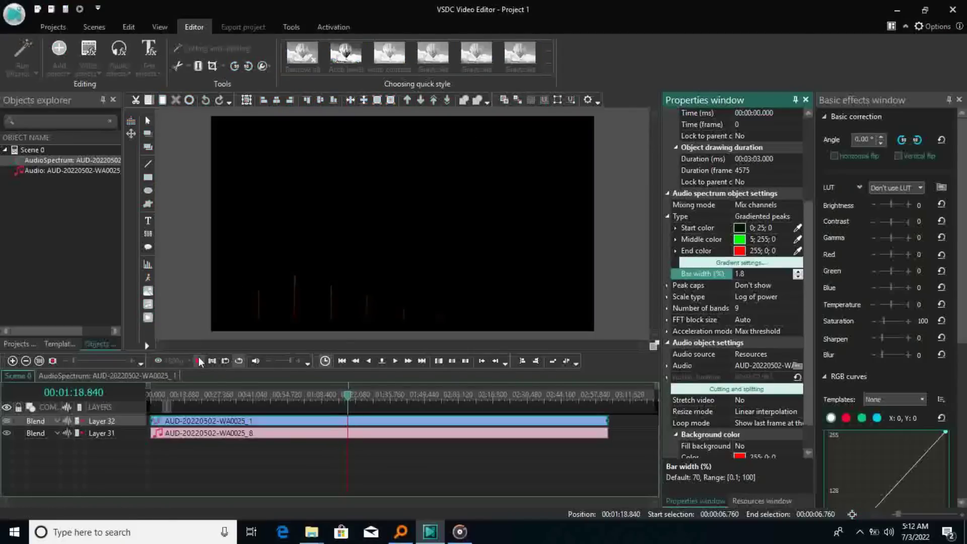
left_click(199, 361)
Step: Increase the audio spectrum's bar width to 6.1 percent and preview the scene
left_click(797, 272)
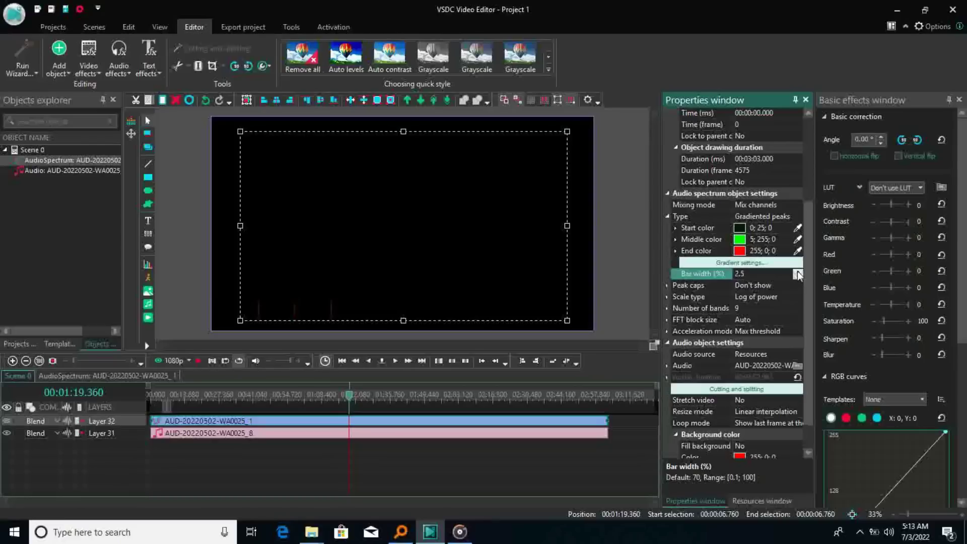
left_click(798, 272)
left_click(798, 271)
left_click(797, 272)
left_click(797, 272)
left_click(797, 271)
left_click(798, 272)
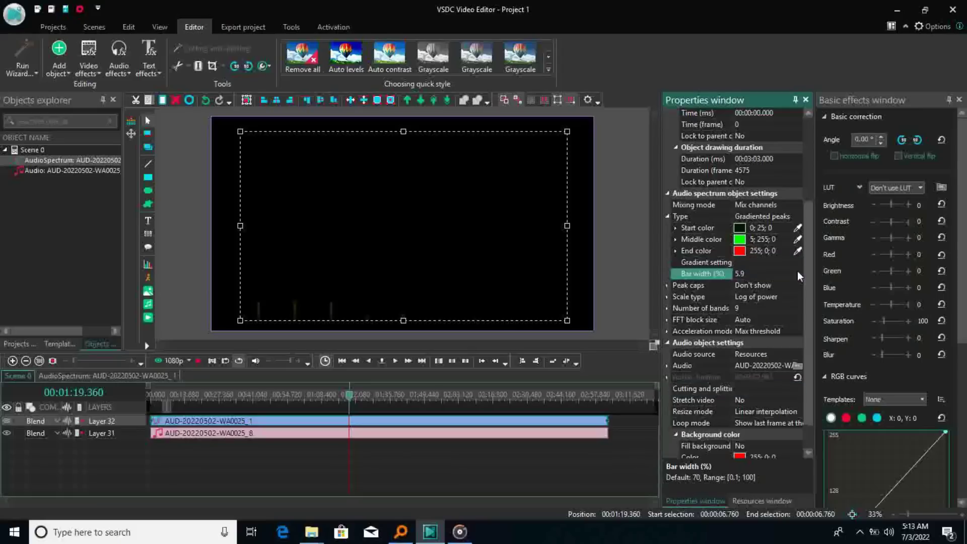
left_click(198, 359)
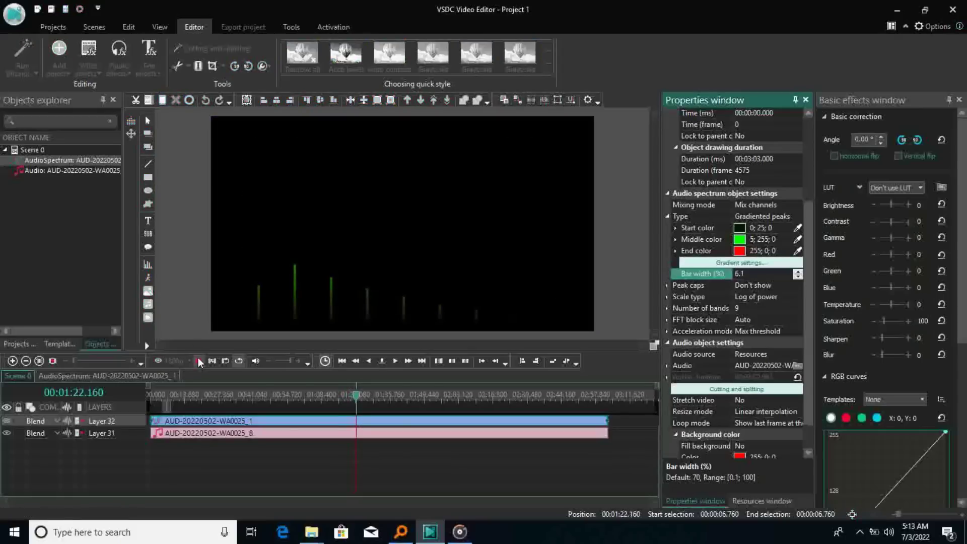
left_click(198, 359)
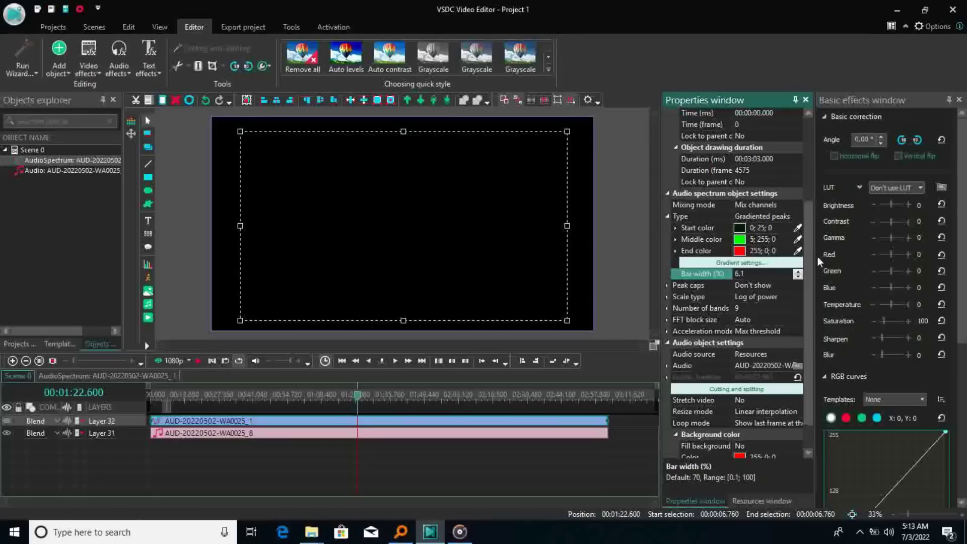
Step: Switch the audio spectrum's acceleration mode to Stored energy and preview the scene
left_click_drag(809, 272, 808, 300)
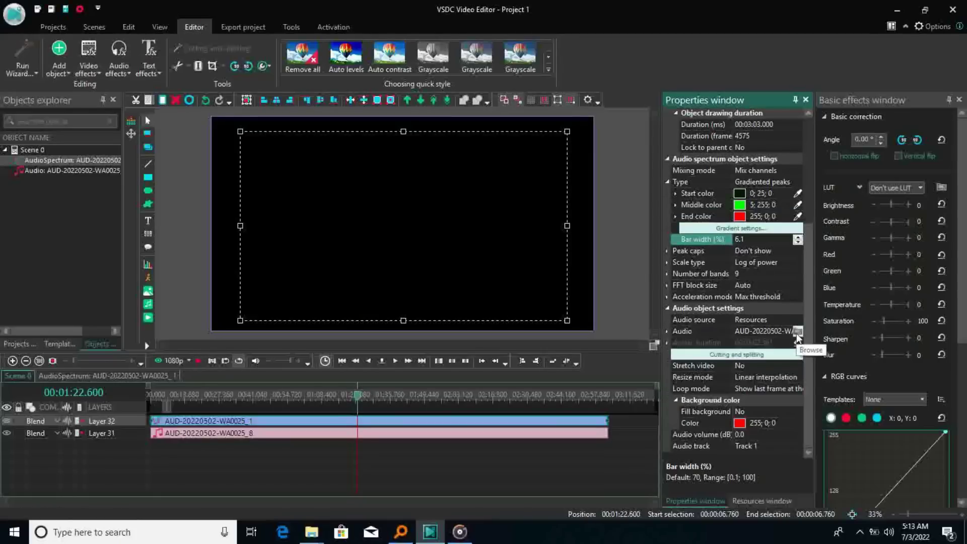
left_click(776, 295)
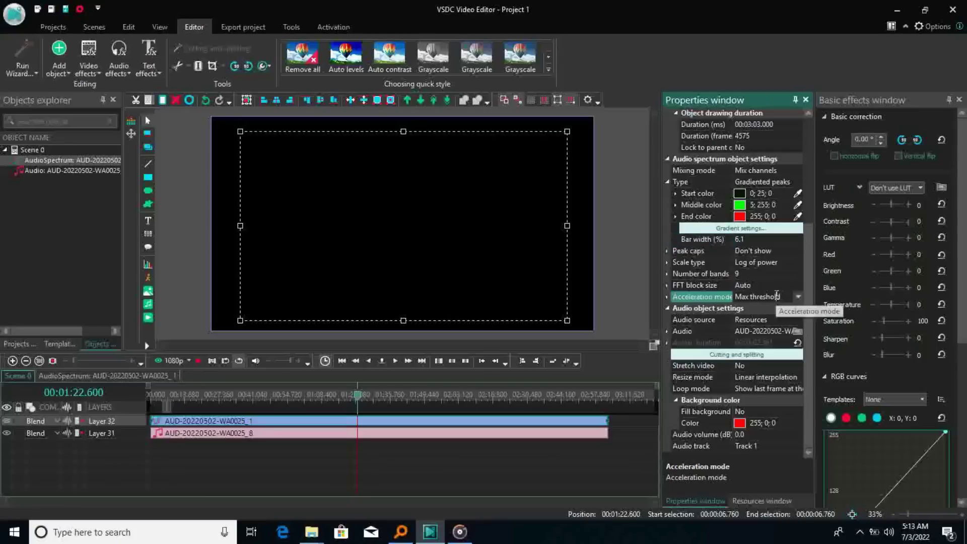
left_click(797, 298)
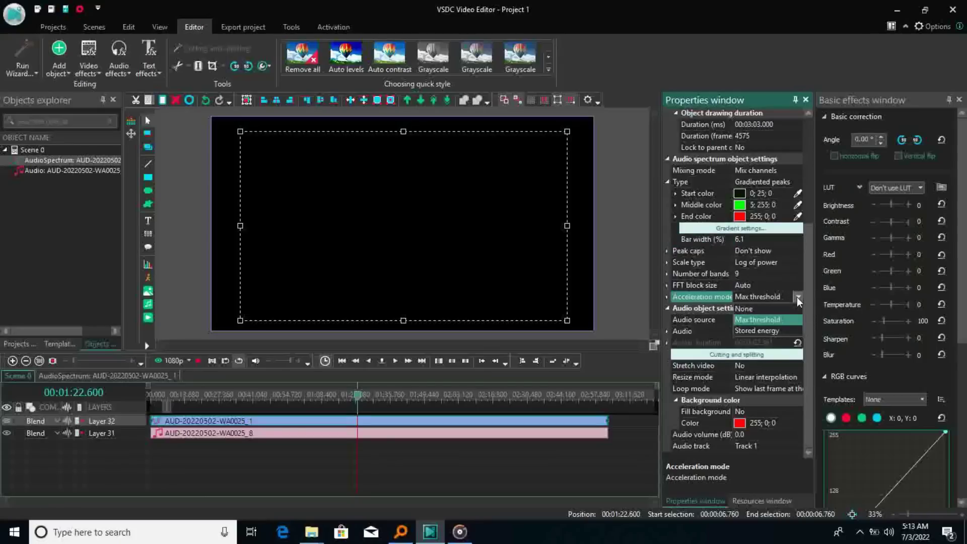
left_click(759, 331)
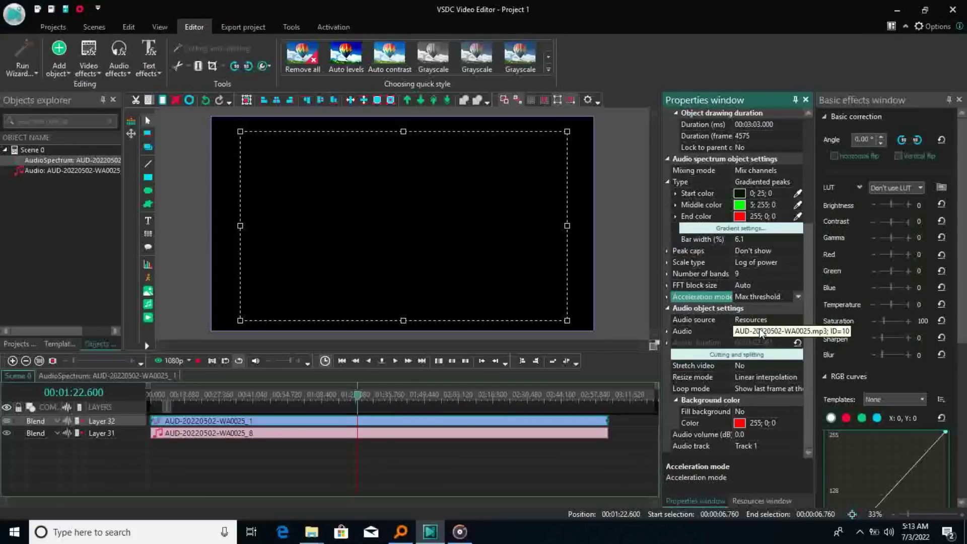
left_click(200, 359)
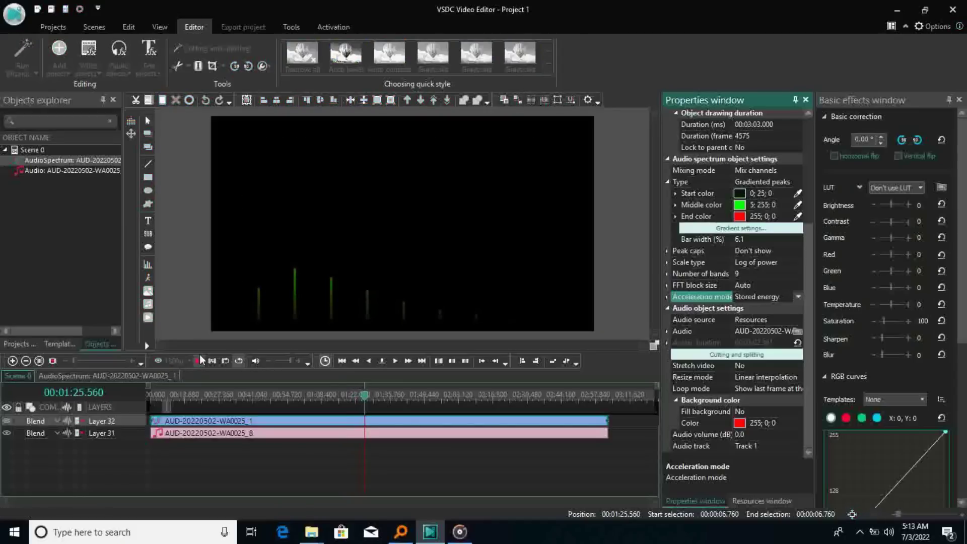
left_click(200, 358)
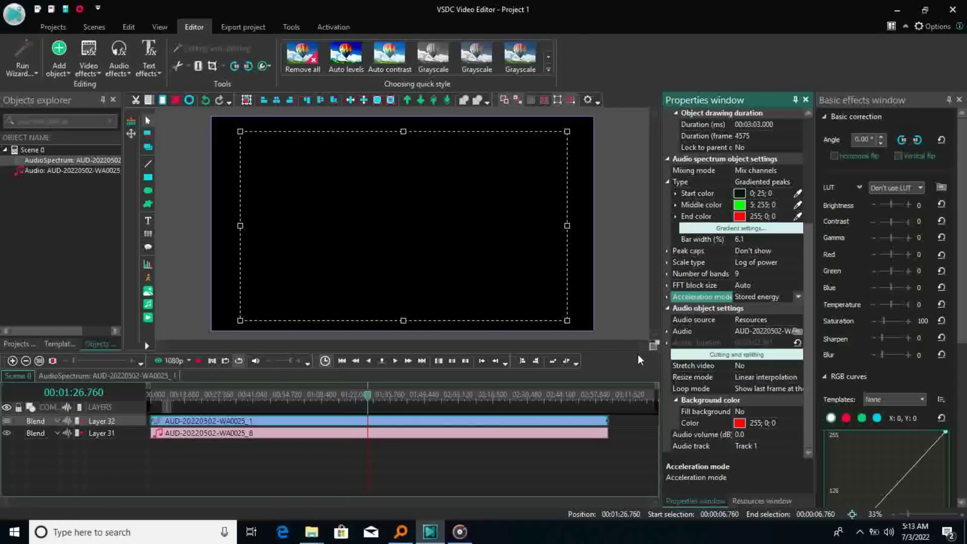
left_click_drag(804, 293, 808, 316)
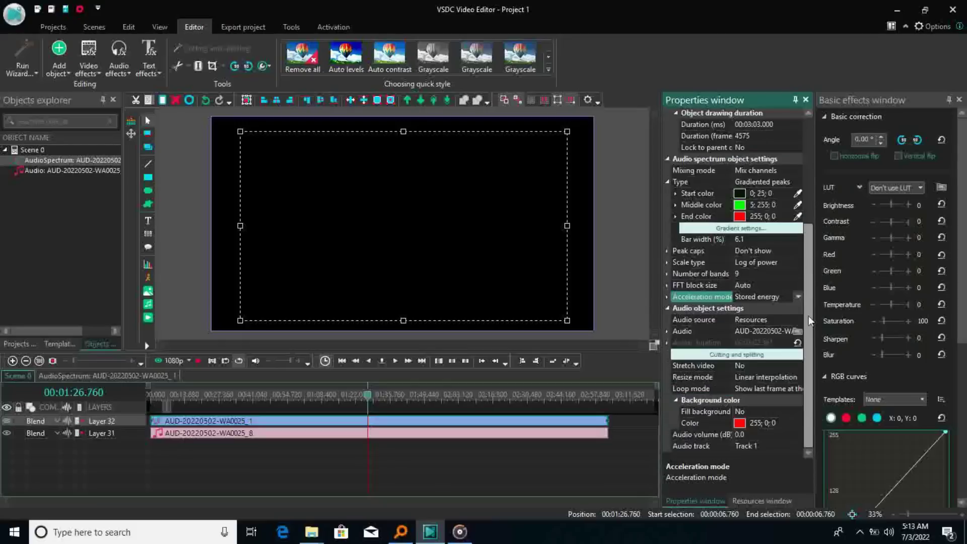
left_click(506, 434)
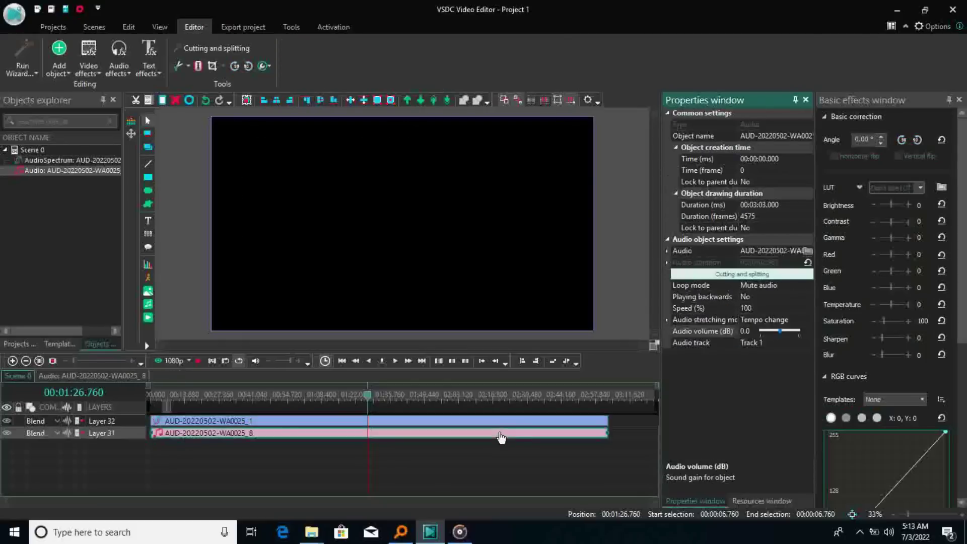
left_click(470, 421)
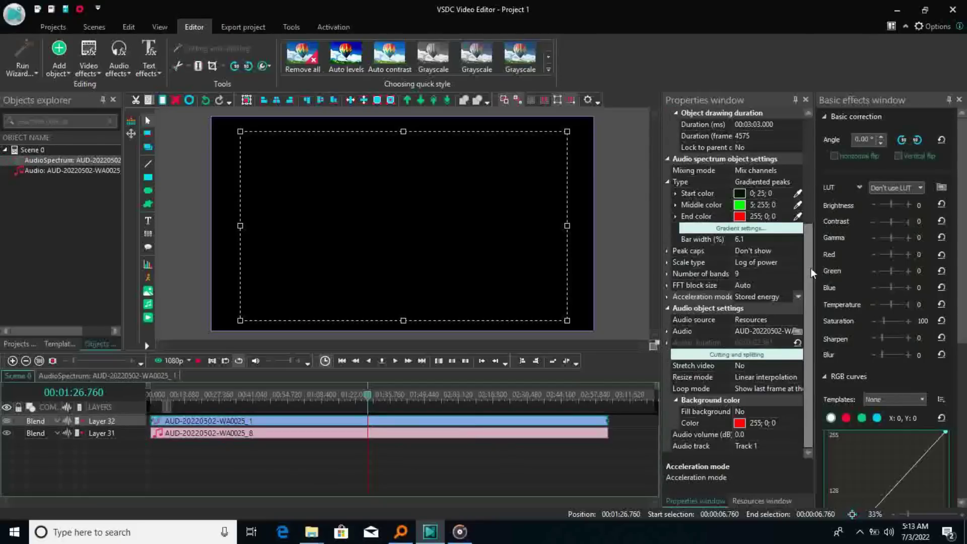
Step: Set the end color of the spectrum's gradiented peaks to 255; 45; 34 and preview the scene
left_click(739, 218)
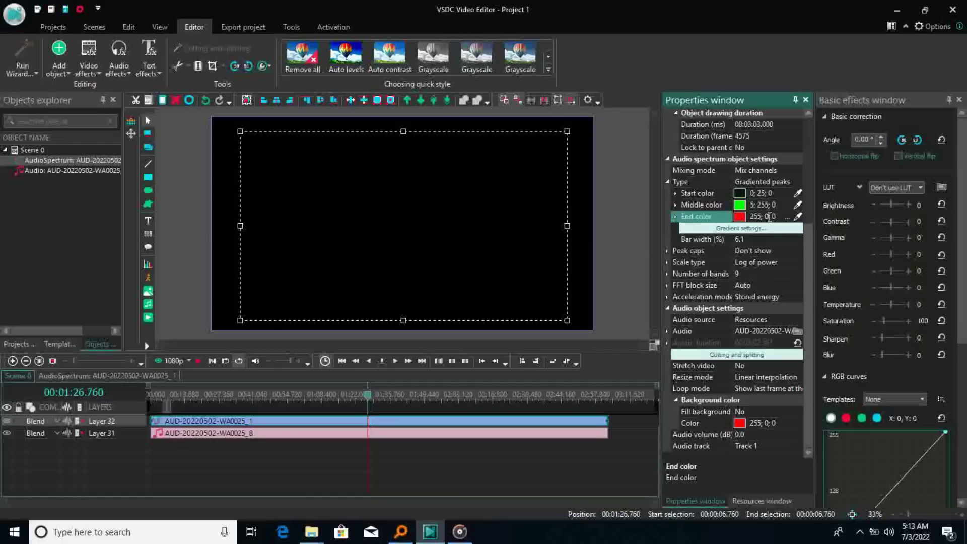
double_click(769, 216)
type("45")
double_click(779, 217)
type("34")
key("Return")
left_click(198, 361)
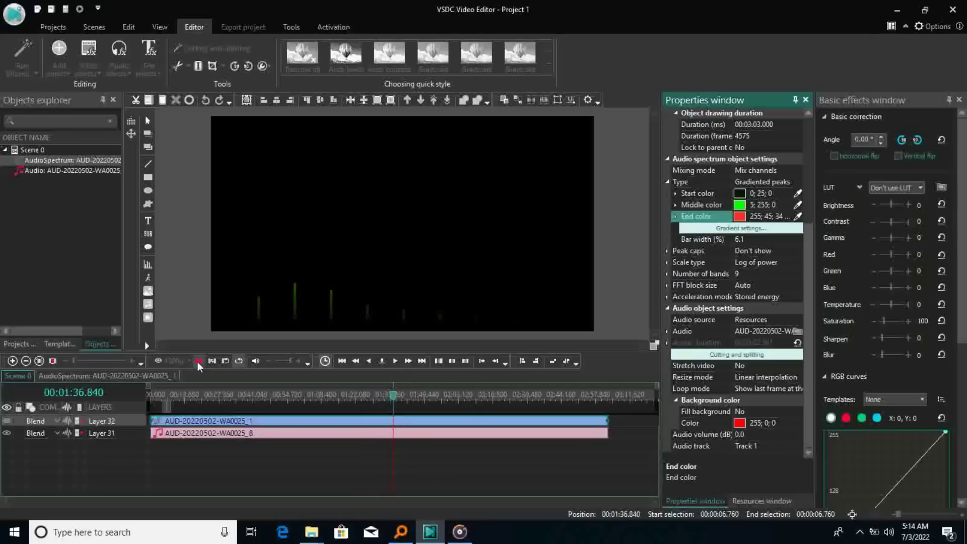
left_click(199, 361)
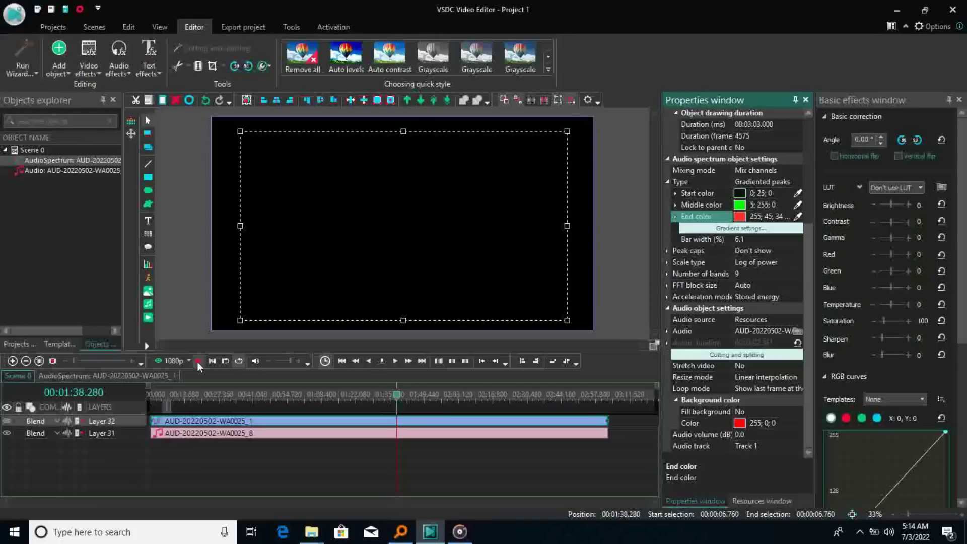
left_click(198, 361)
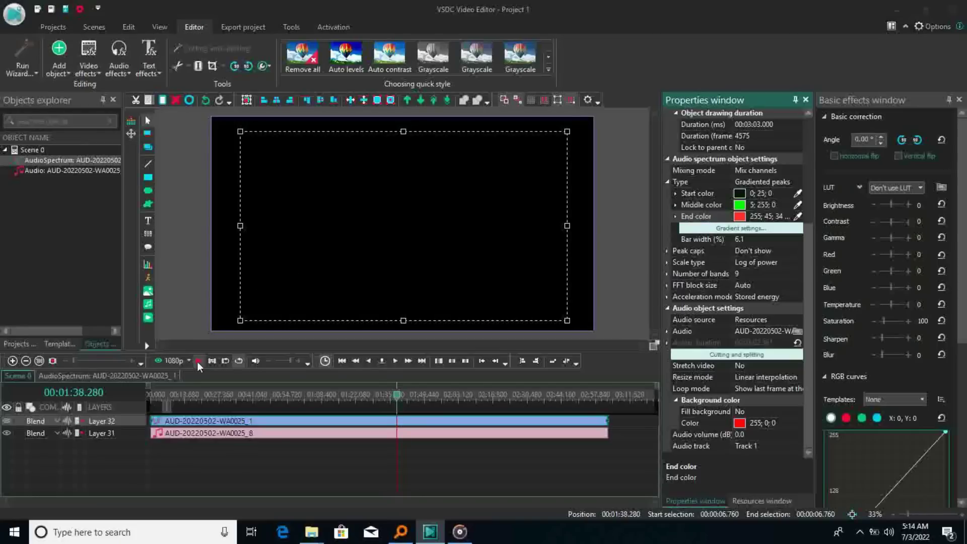